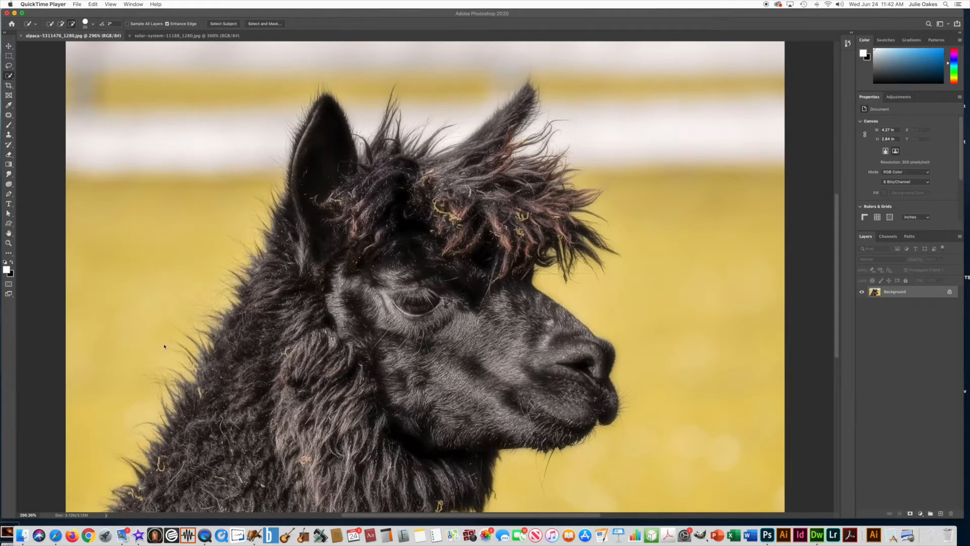
Step: Select the alpaca's ears, head and neck with the Quick Selection tool in add mode
click(148, 361)
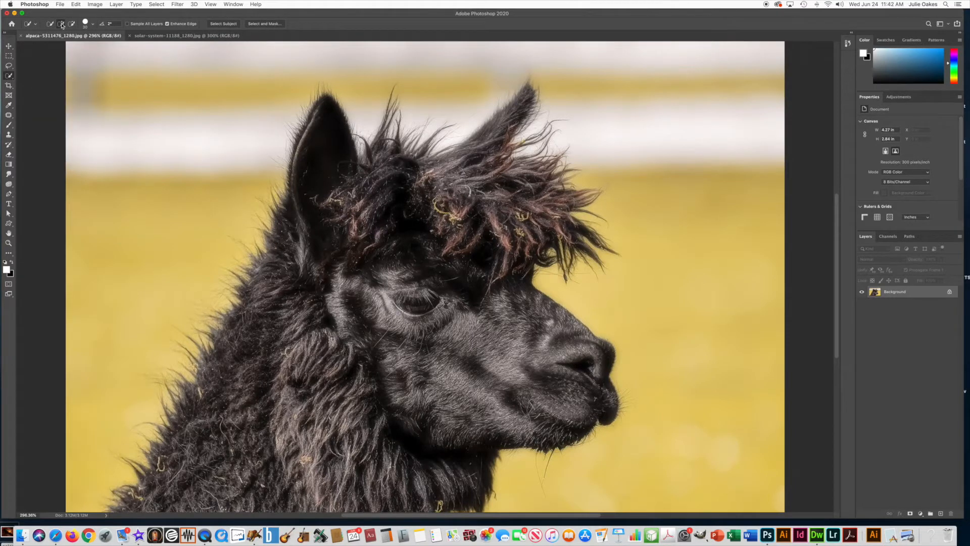
click(87, 24)
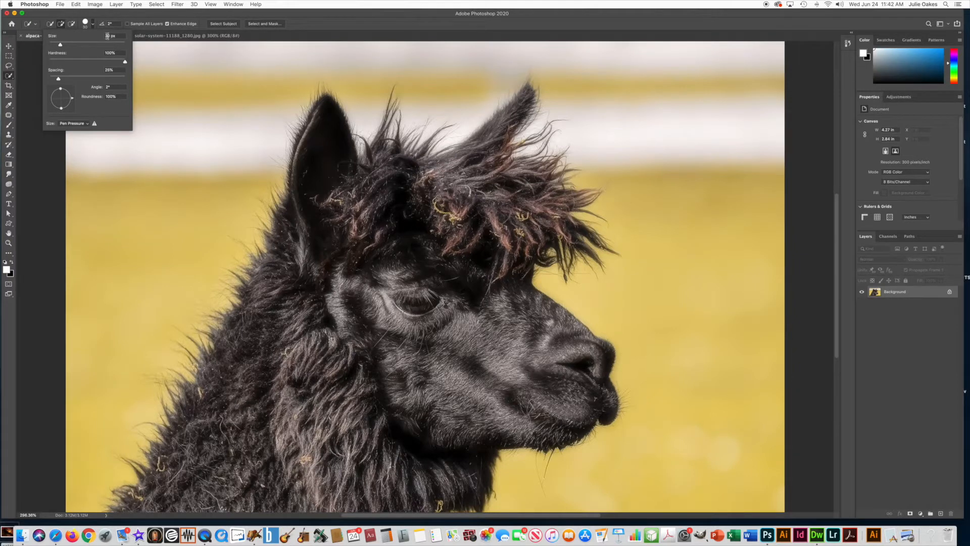
click(85, 24)
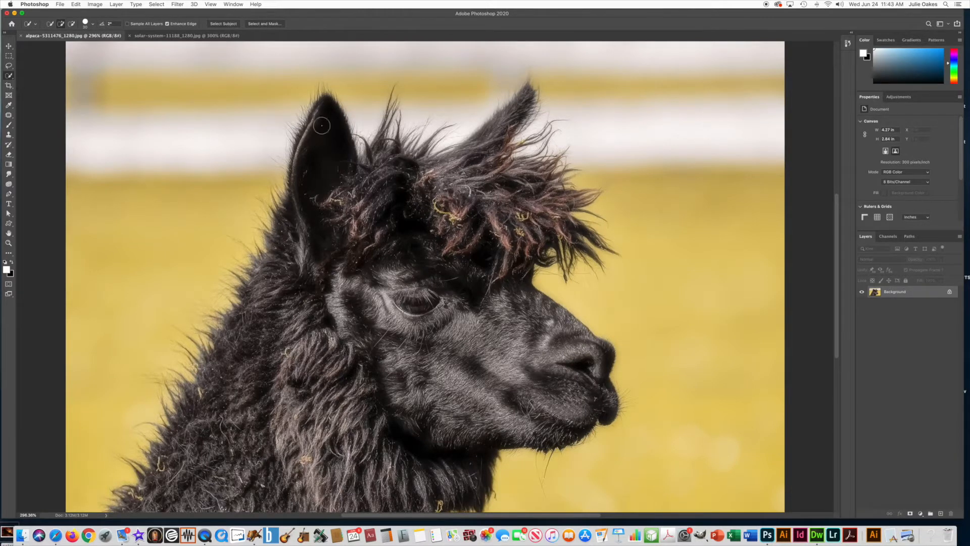
mouse_move(324, 118)
mouse_down()
mouse_move(344, 199)
mouse_move(370, 197)
mouse_move(383, 167)
mouse_move(405, 185)
mouse_move(463, 192)
mouse_move(479, 160)
mouse_move(499, 197)
mouse_move(520, 191)
mouse_move(483, 158)
mouse_move(487, 136)
mouse_move(511, 119)
mouse_up()
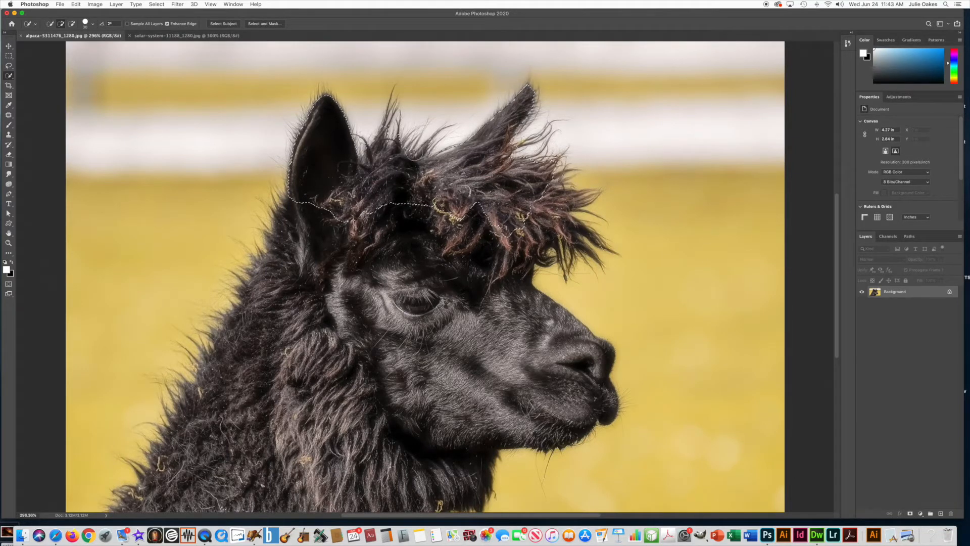
mouse_move(542, 195)
mouse_down()
mouse_move(565, 201)
mouse_move(511, 255)
mouse_move(515, 291)
mouse_move(581, 373)
mouse_move(508, 387)
mouse_move(467, 412)
mouse_move(435, 409)
mouse_move(493, 430)
mouse_move(348, 430)
mouse_move(269, 474)
mouse_move(169, 488)
mouse_move(141, 511)
mouse_move(233, 404)
mouse_up()
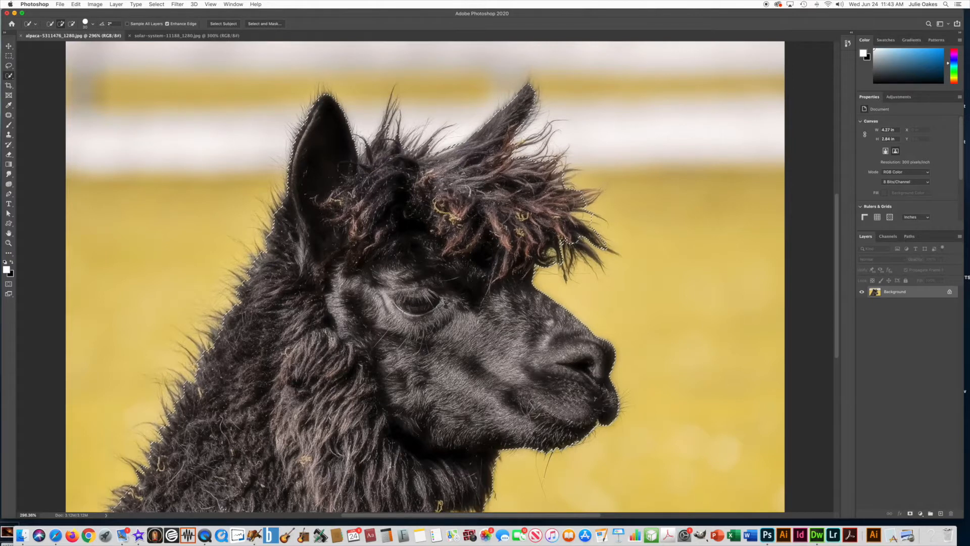
click(72, 24)
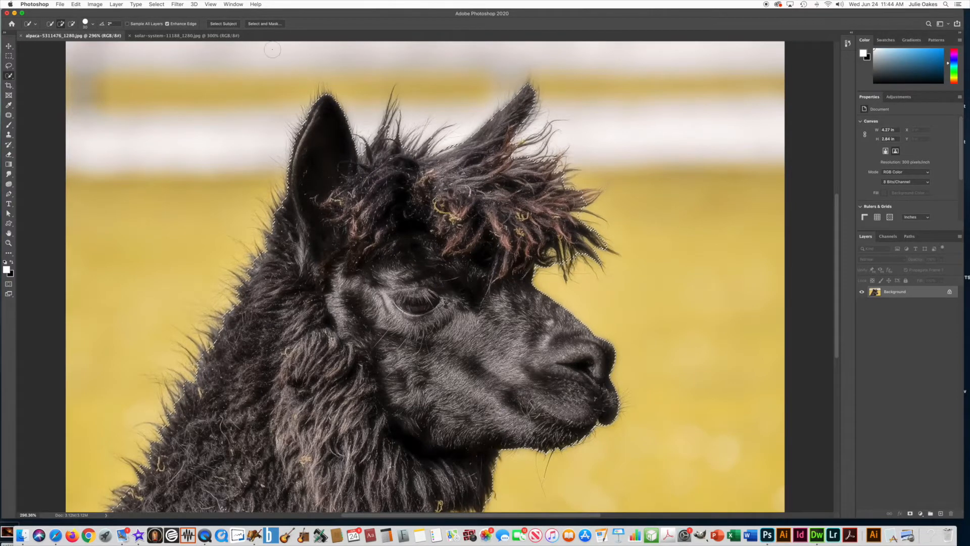
Step: Open Select and Mask for the alpaca selection and show it in Overlay view with the red ff0000 mask color
click(258, 23)
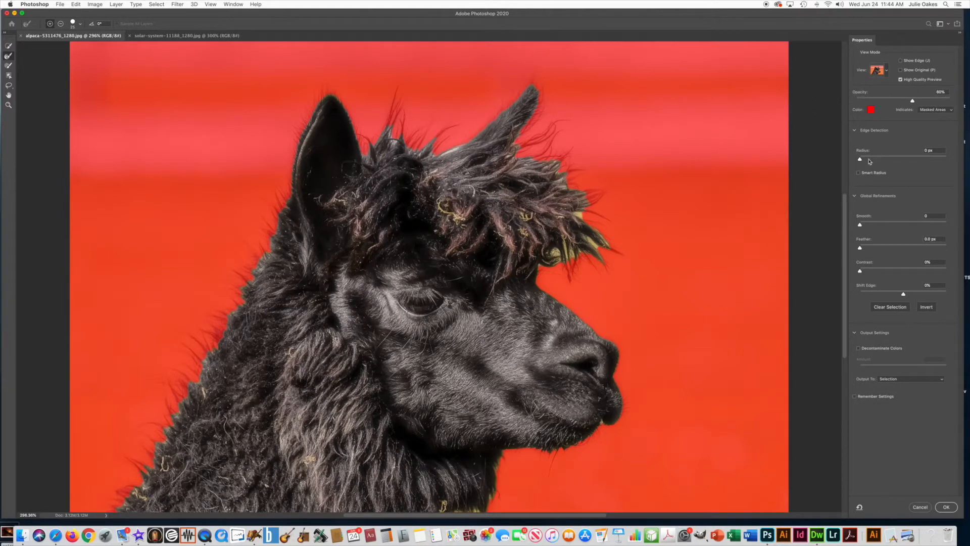
click(885, 72)
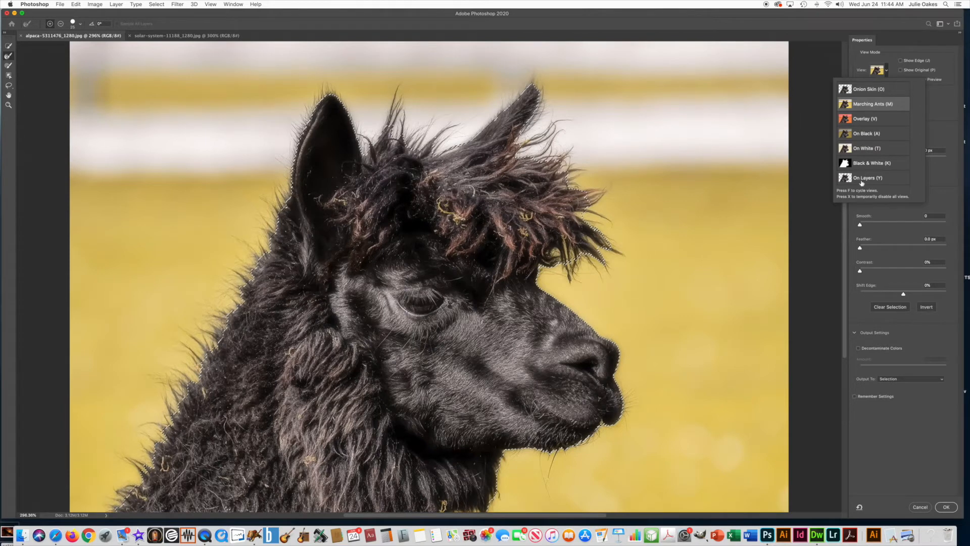
click(860, 120)
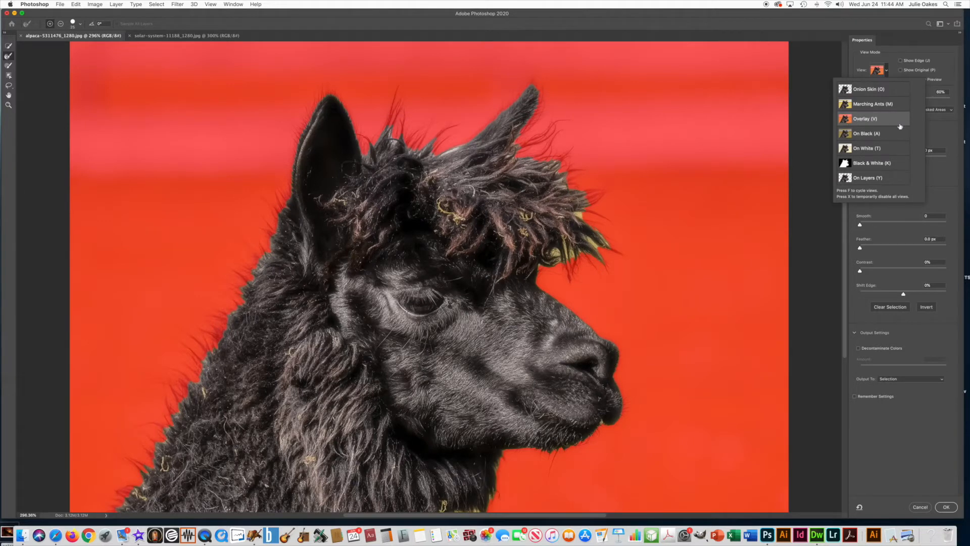
click(941, 132)
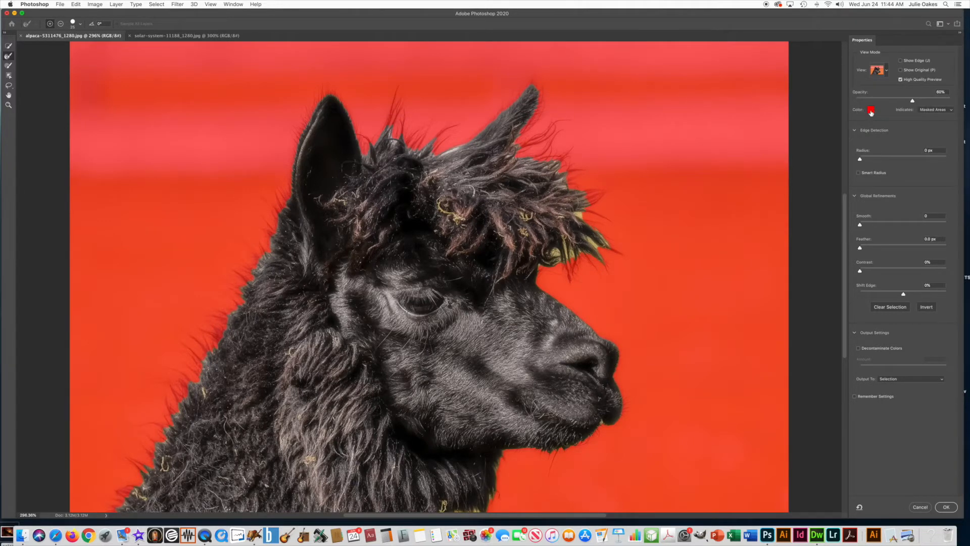
click(871, 110)
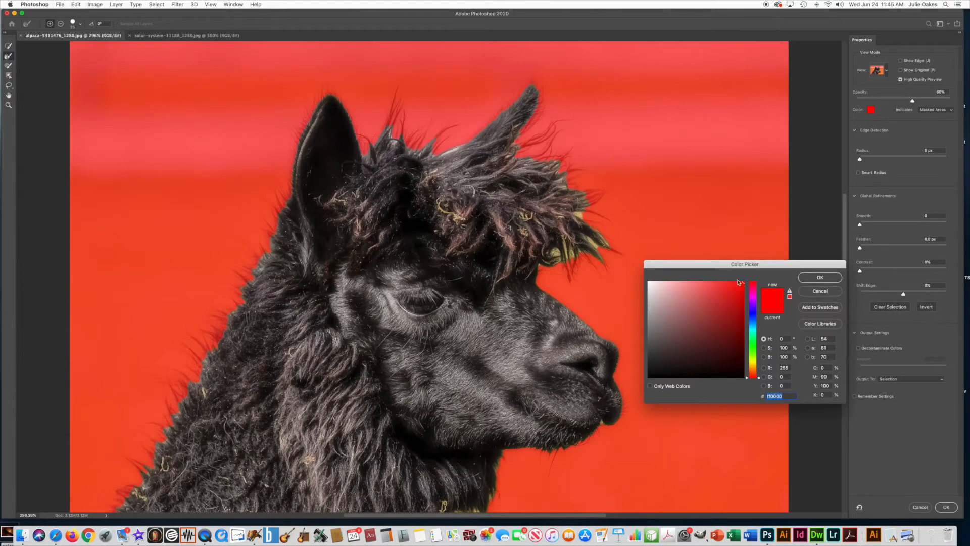
click(817, 279)
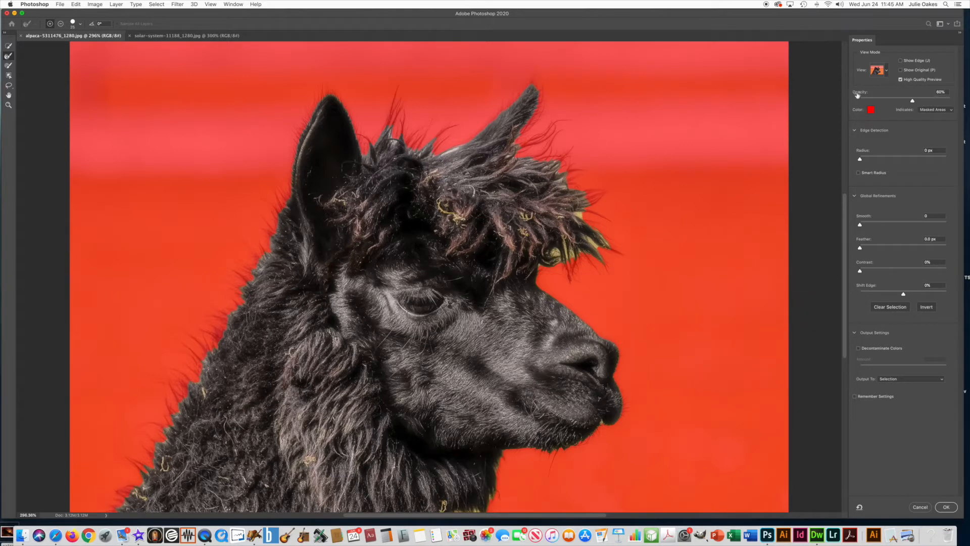
Step: Try the overlay at 100% and 0% opacity, and leave it at about 75%
drag(912, 102, 950, 101)
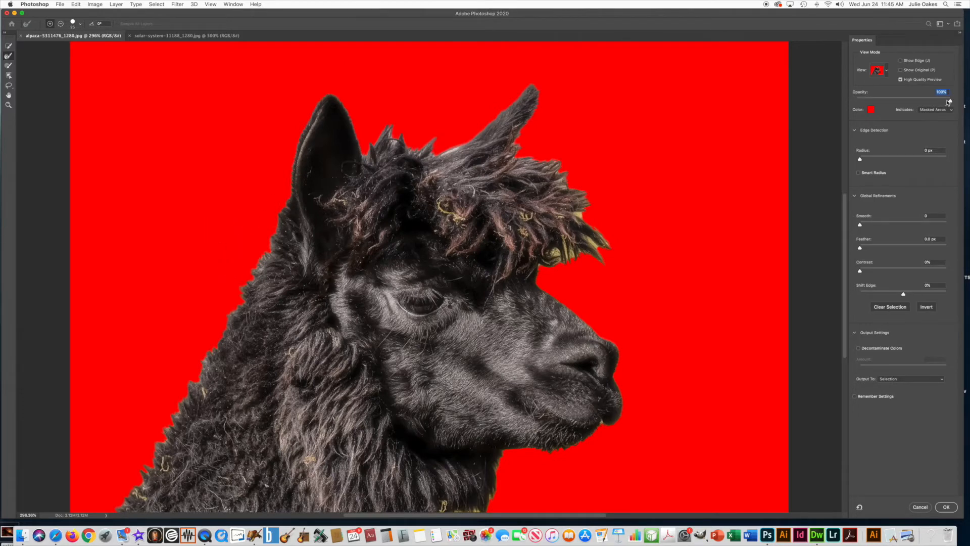
drag(950, 100, 842, 96)
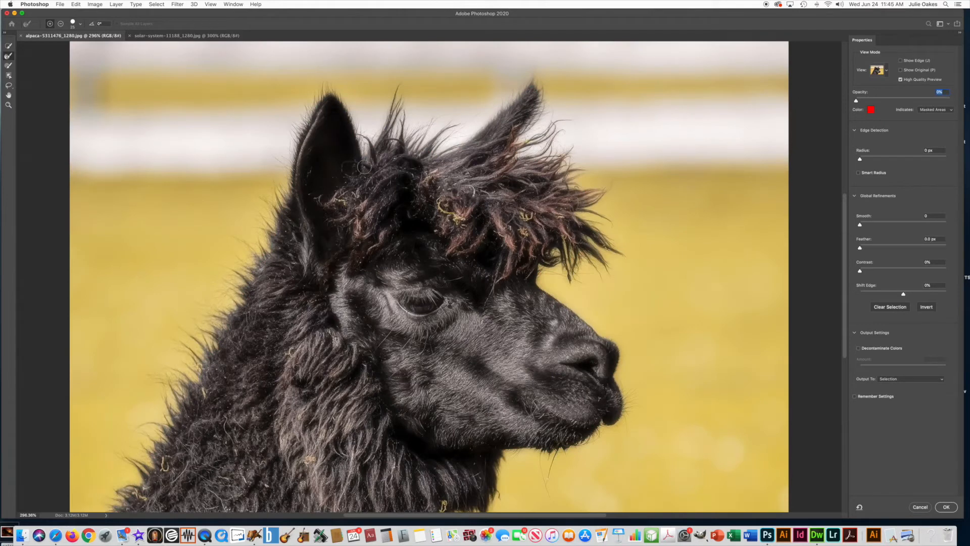
drag(856, 100, 928, 102)
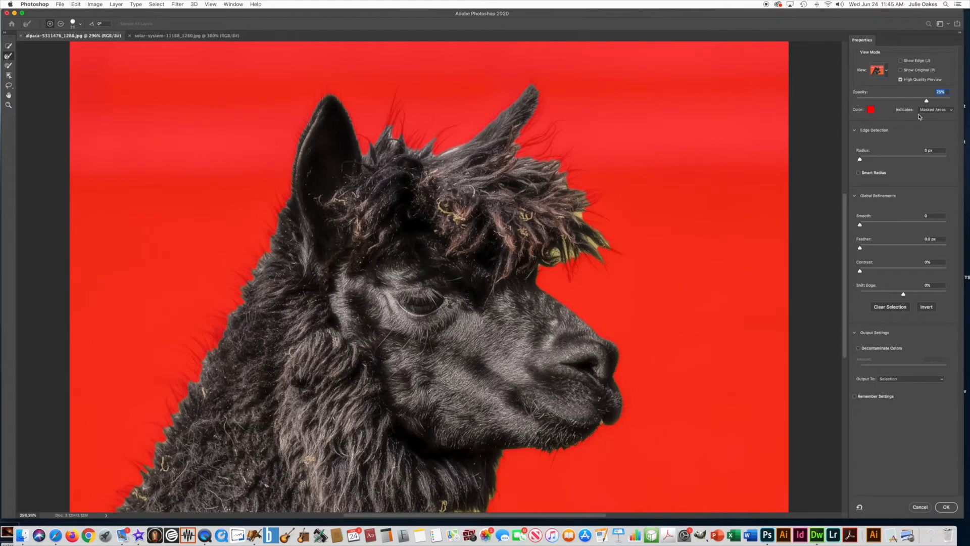
Step: Refine the selection along the alpaca's wispy forelock, neck and lower fur edges with the Refine Edge Brush at 25 px
click(9, 46)
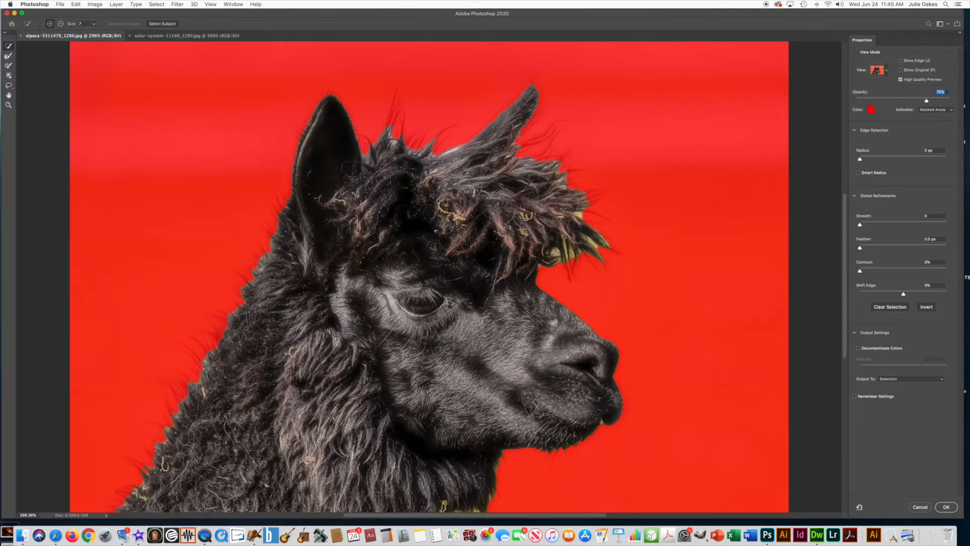
click(9, 58)
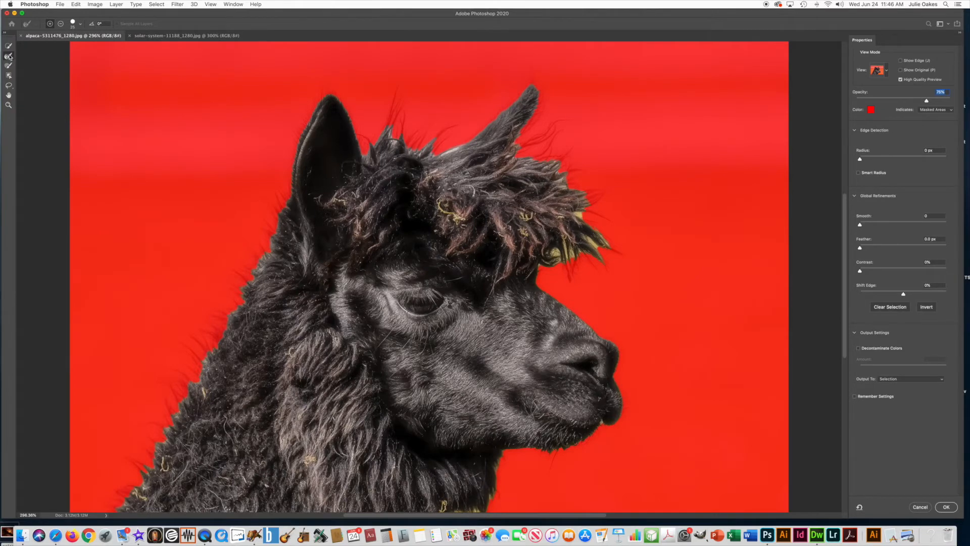
click(73, 23)
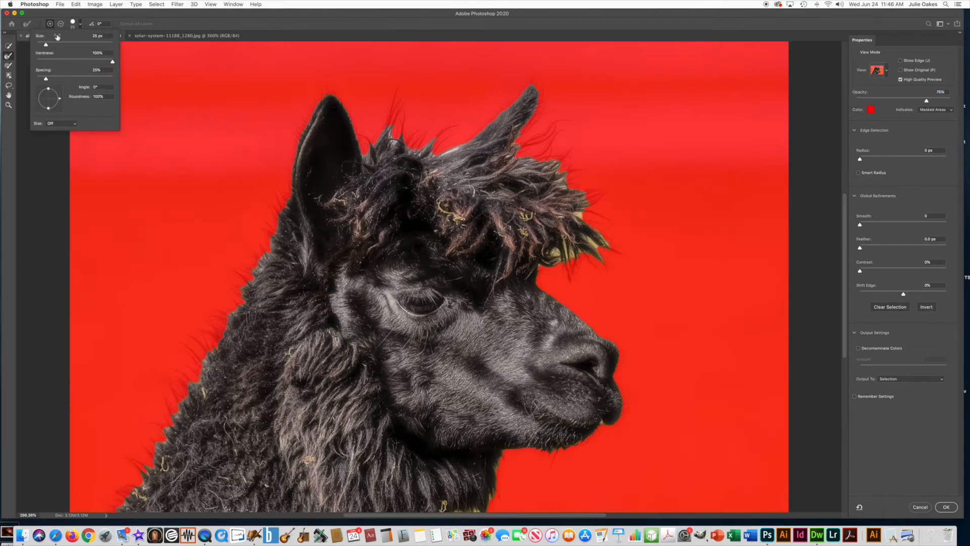
click(73, 23)
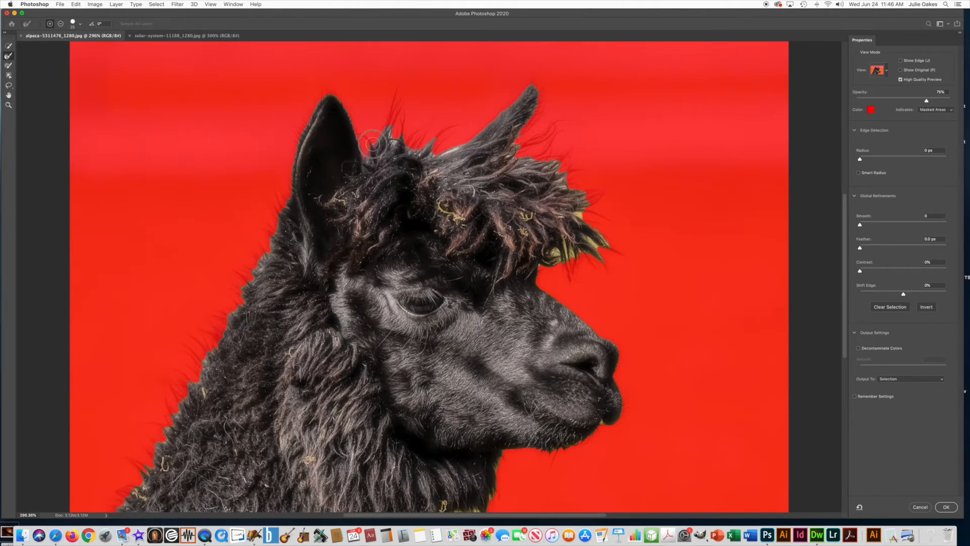
drag(373, 145, 403, 85)
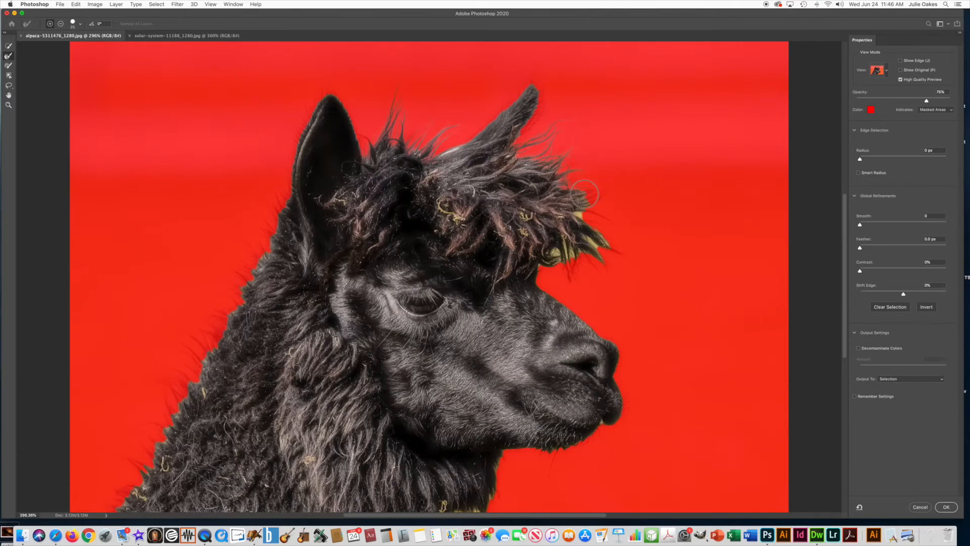
mouse_move(591, 210)
mouse_down()
mouse_move(580, 222)
mouse_move(615, 254)
mouse_move(585, 238)
mouse_move(571, 246)
mouse_move(576, 254)
mouse_move(543, 259)
mouse_up()
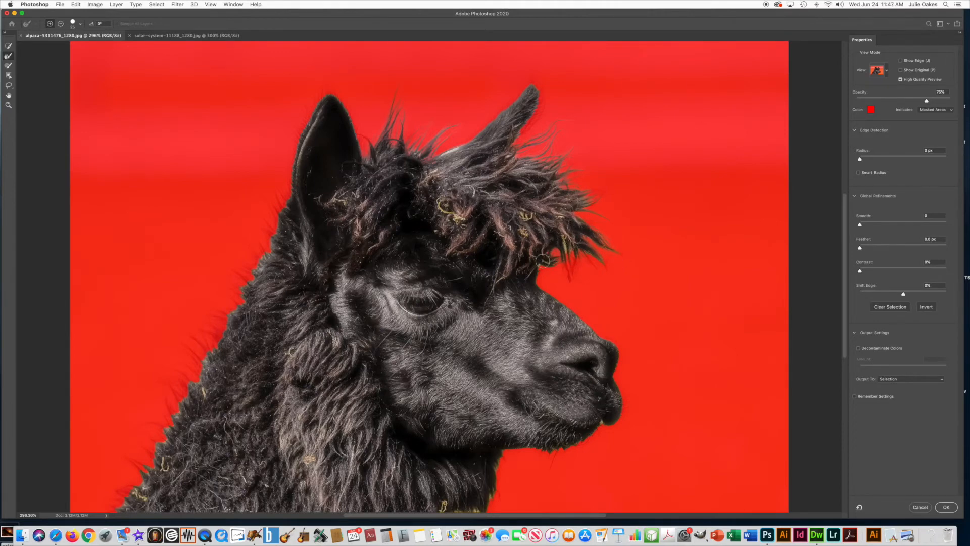
scroll(462, 497, down, 1)
drag(467, 503, 443, 503)
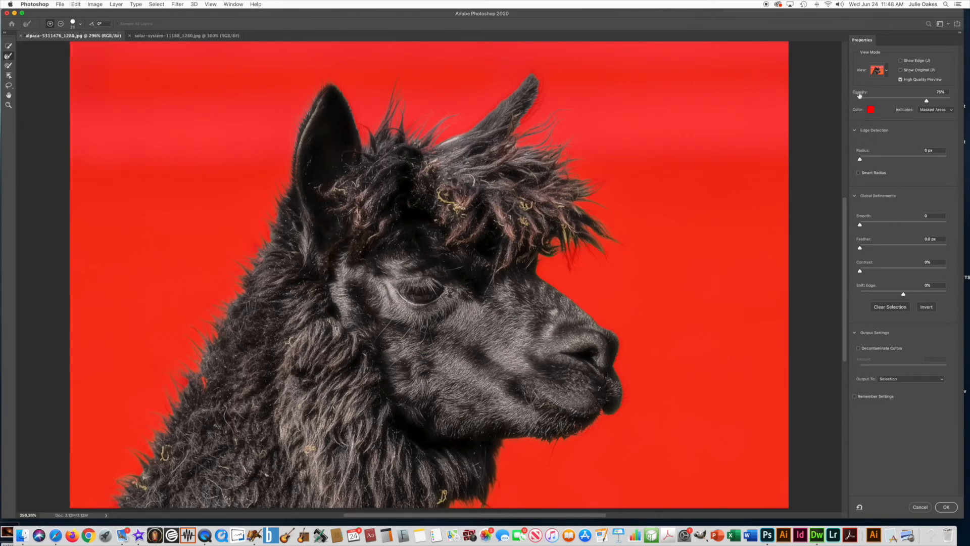
Step: Check the fur edge at 100% overlay opacity, reduce the opacity to about 82%, and output the refined result as a selection
drag(928, 103, 954, 102)
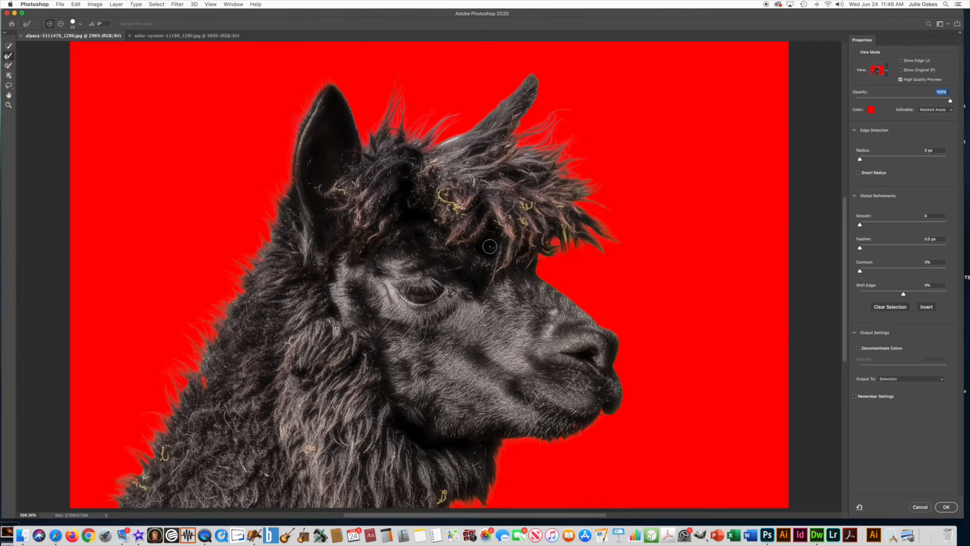
drag(950, 102, 934, 101)
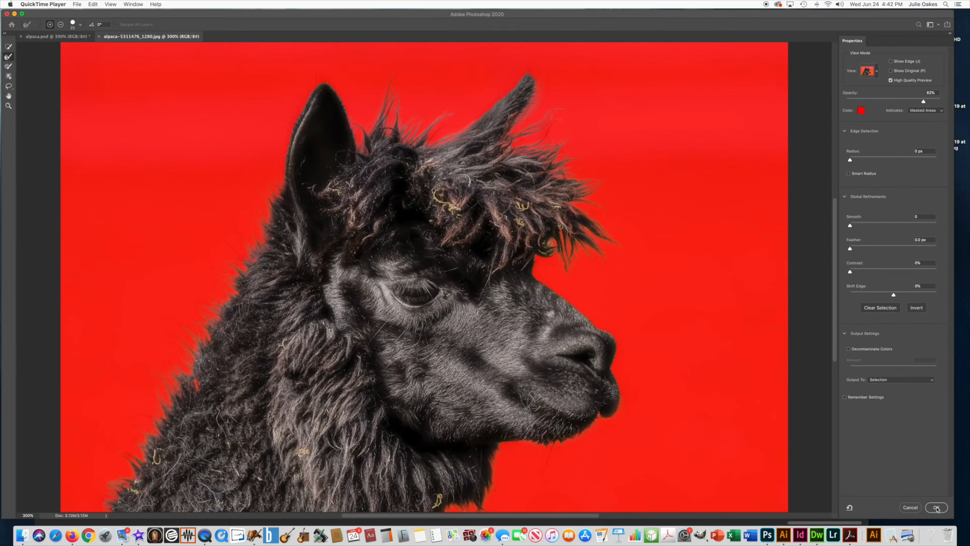
click(937, 508)
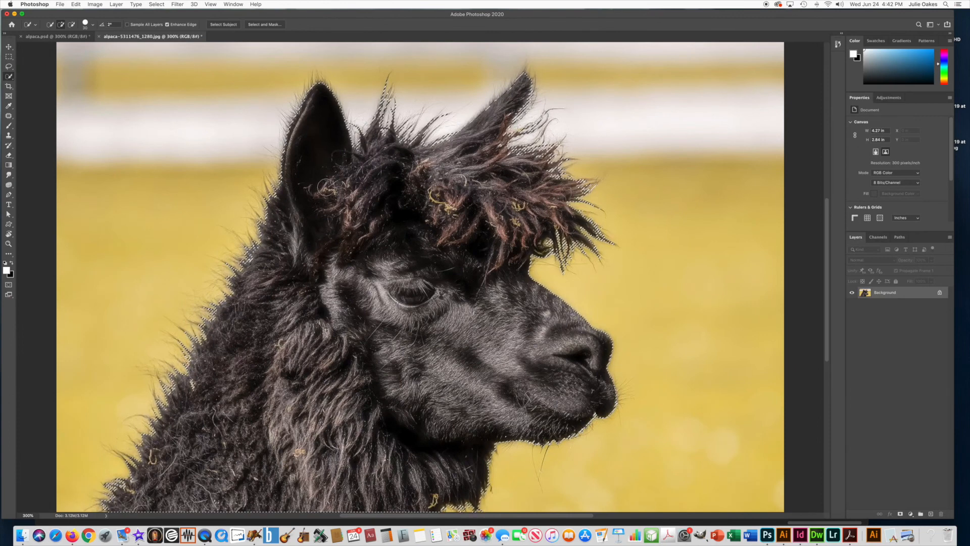
Step: Copy the selected alpaca into the nebula image alpaca.psd and move the pasted layer slightly left and down
click(75, 4)
click(84, 59)
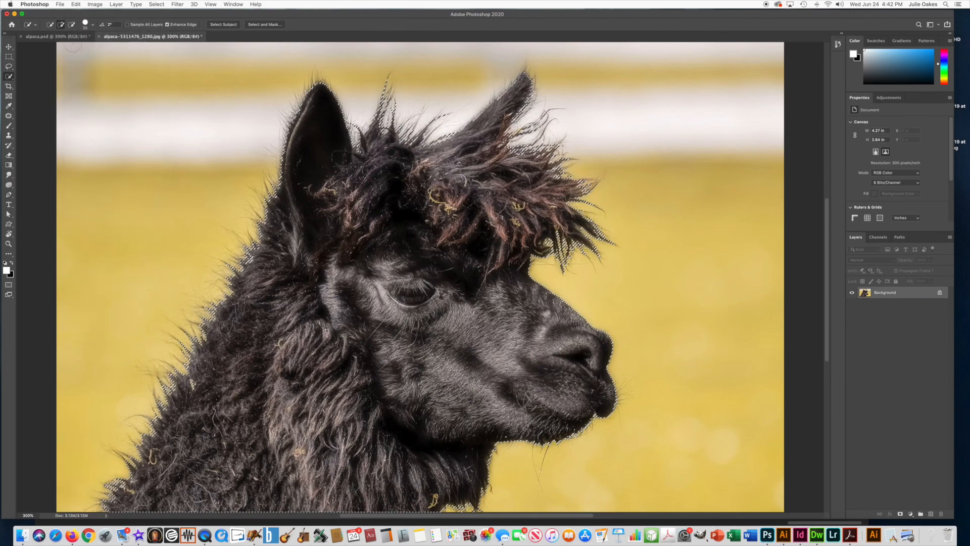
click(68, 37)
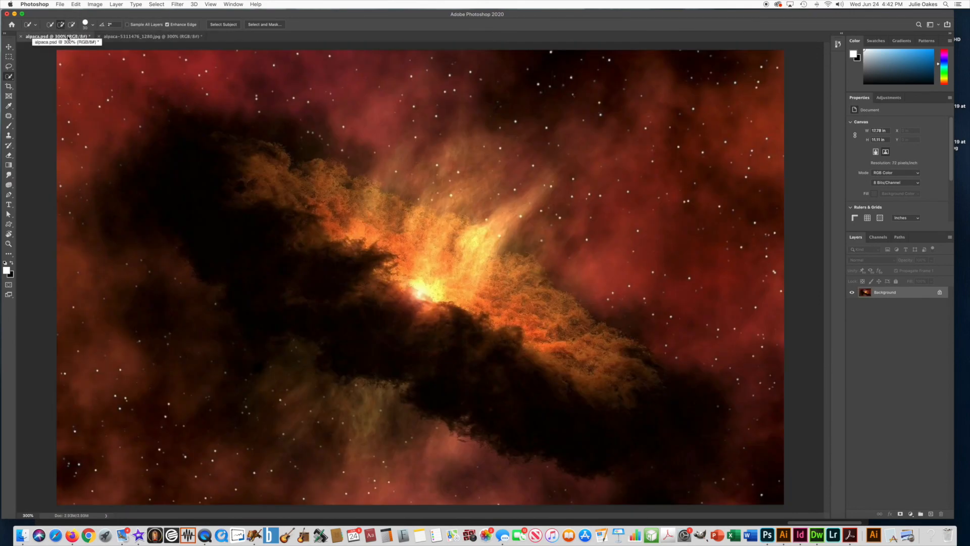
click(75, 5)
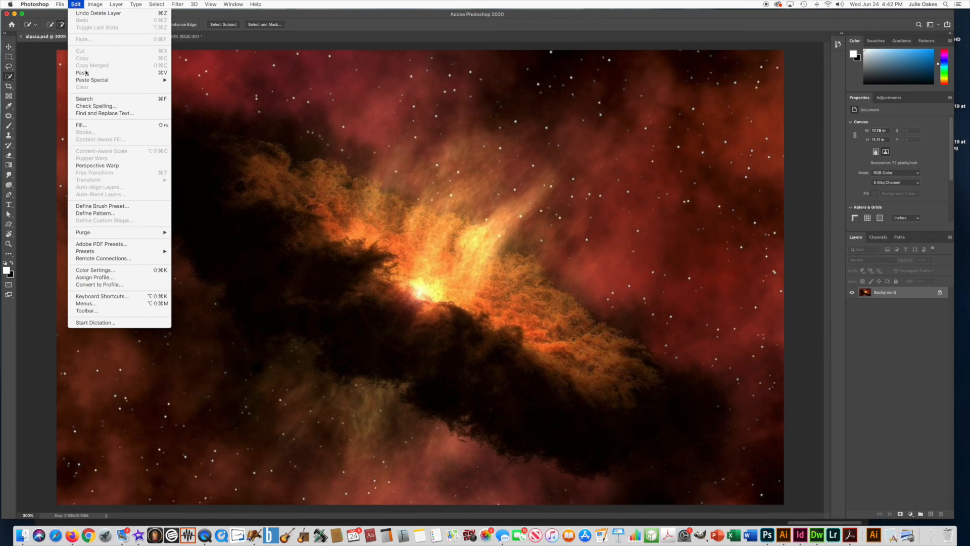
click(141, 74)
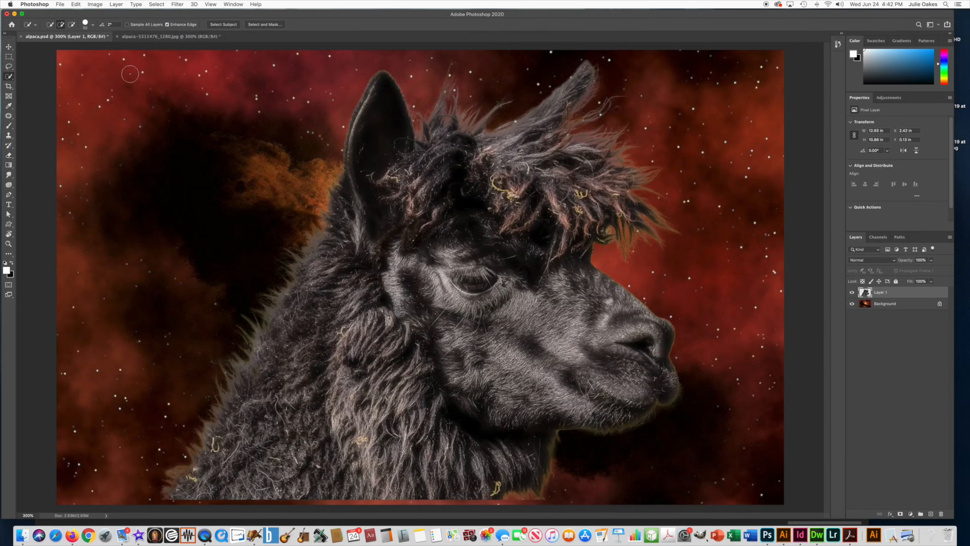
click(9, 47)
drag(389, 193, 370, 200)
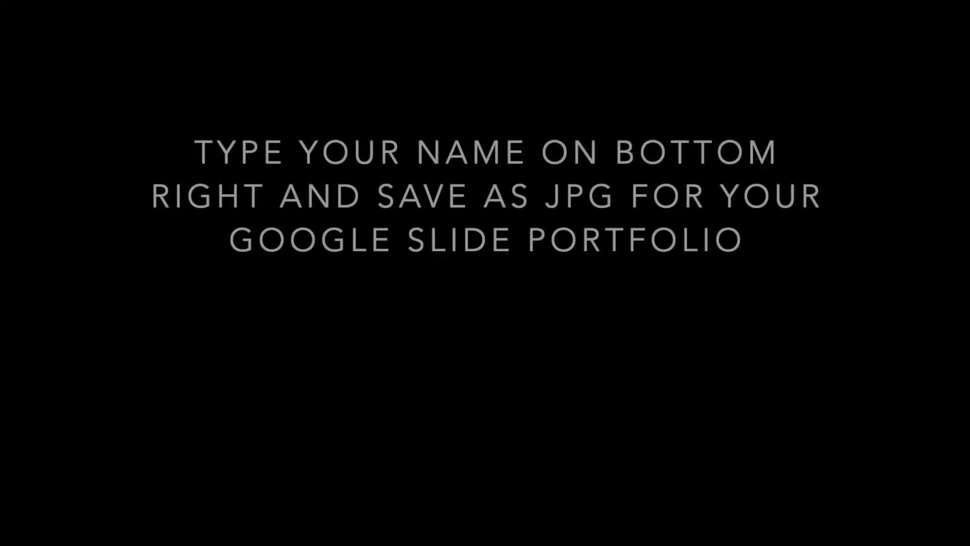